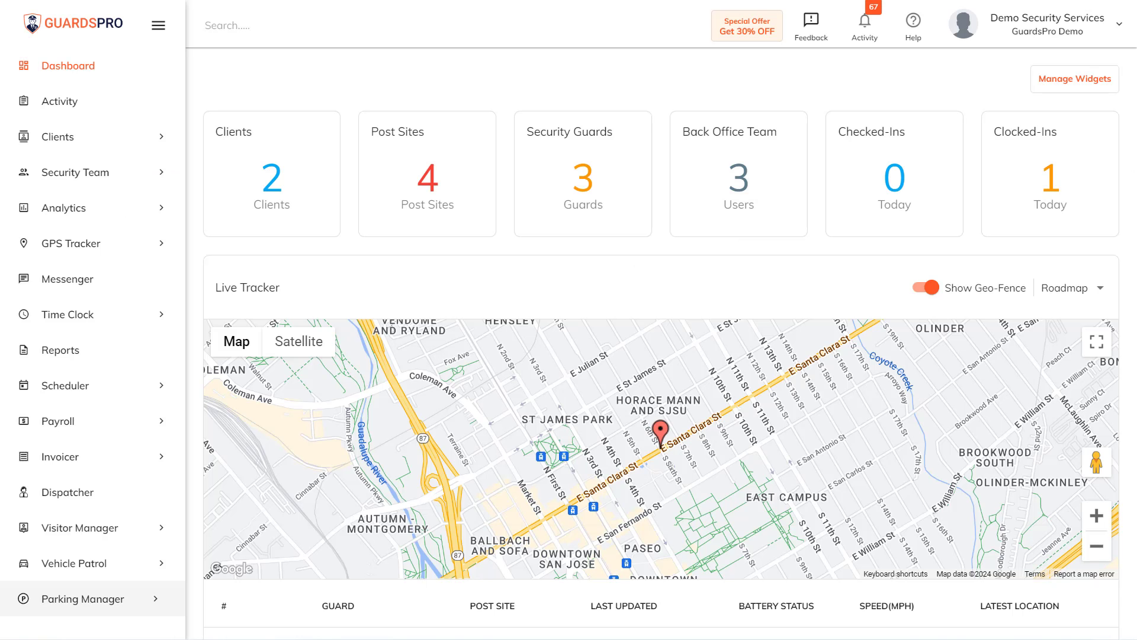
# Open the Walmart co contact's details from Parking Manager's Contacts list.
pyautogui.click(124, 599)
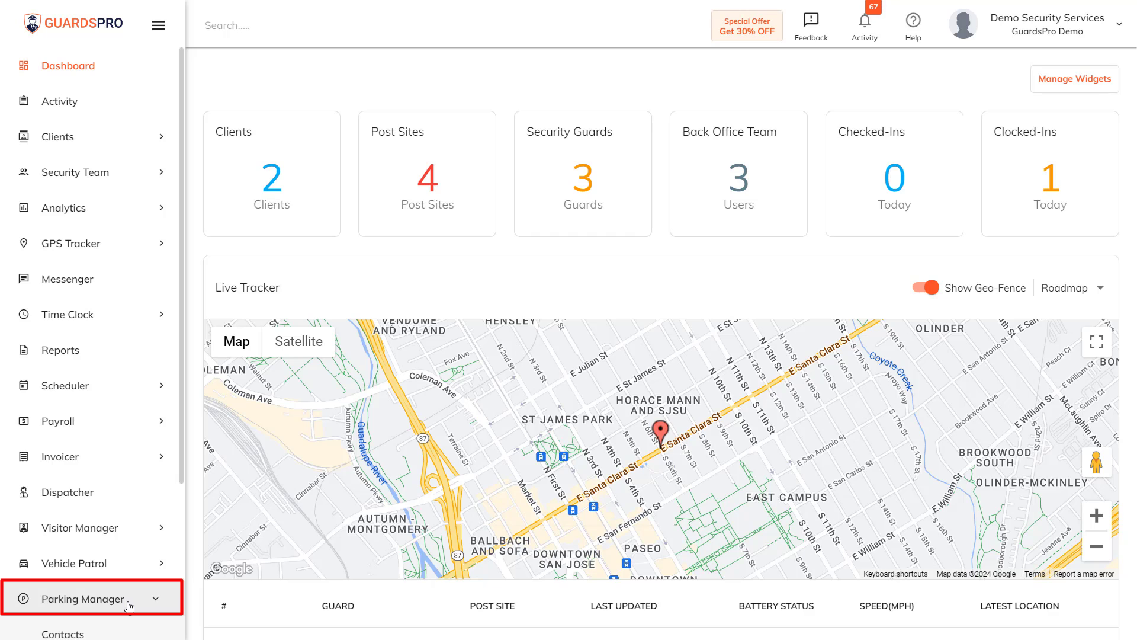
pyautogui.scroll(-3, 124, 599)
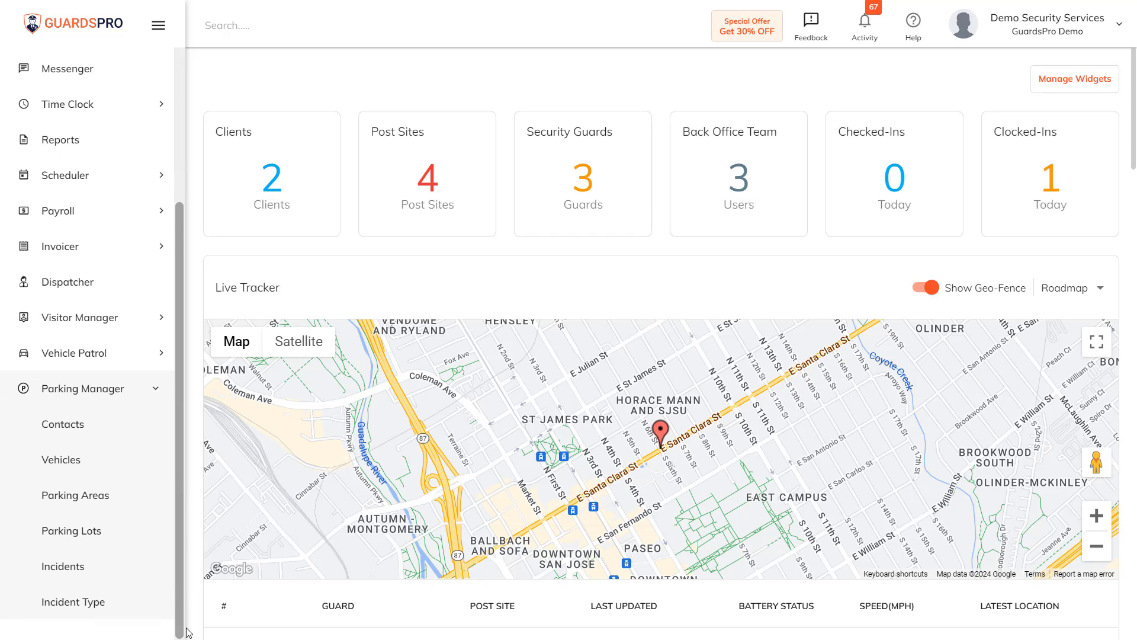
pyautogui.click(95, 425)
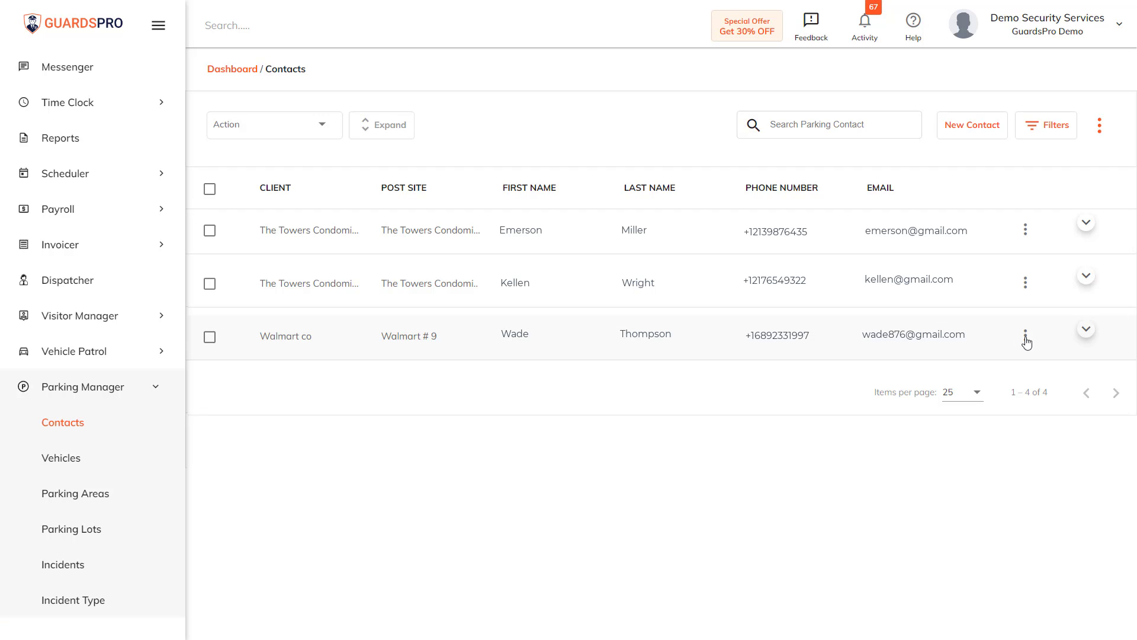
pyautogui.click(1026, 336)
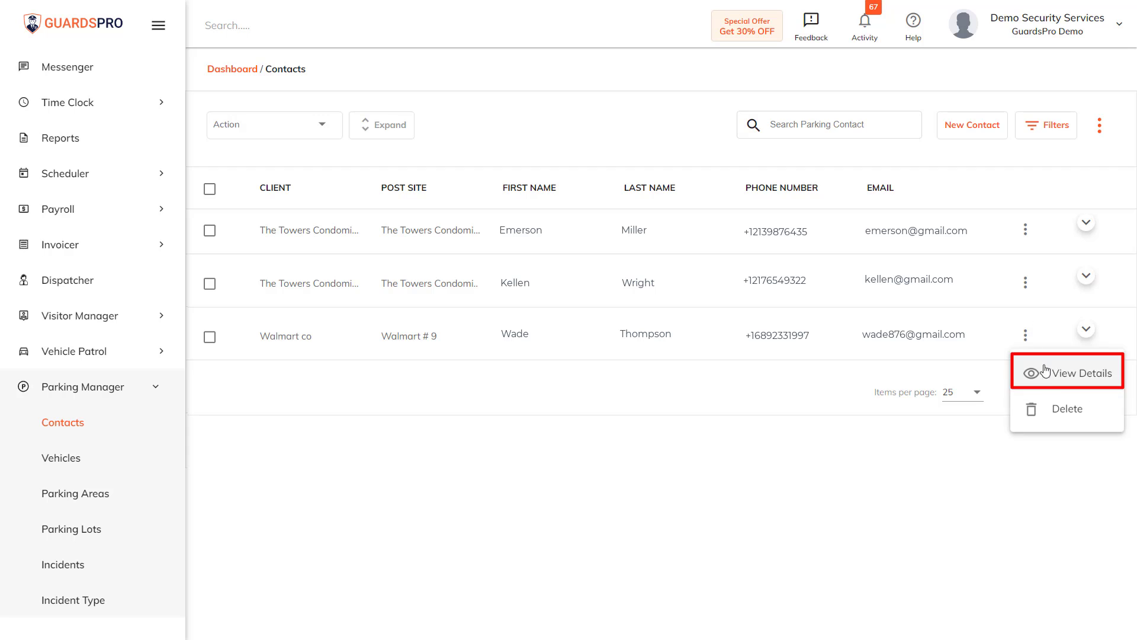
pyautogui.click(1072, 374)
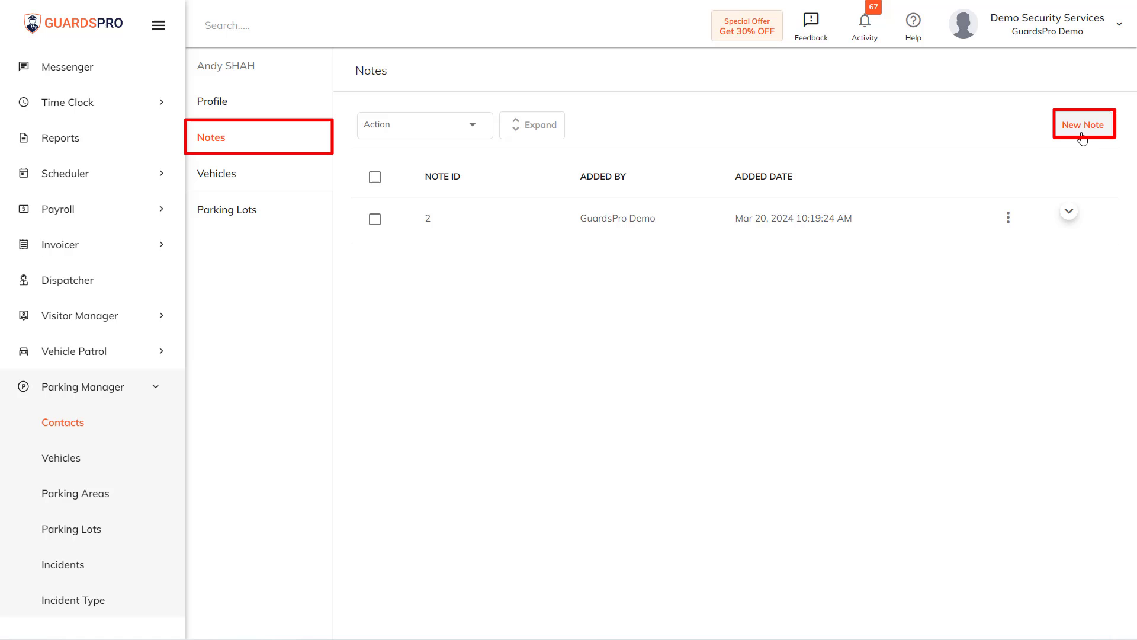
# Add a new note about the contact date and time, with the xlsx report attached.
pyautogui.click(1082, 125)
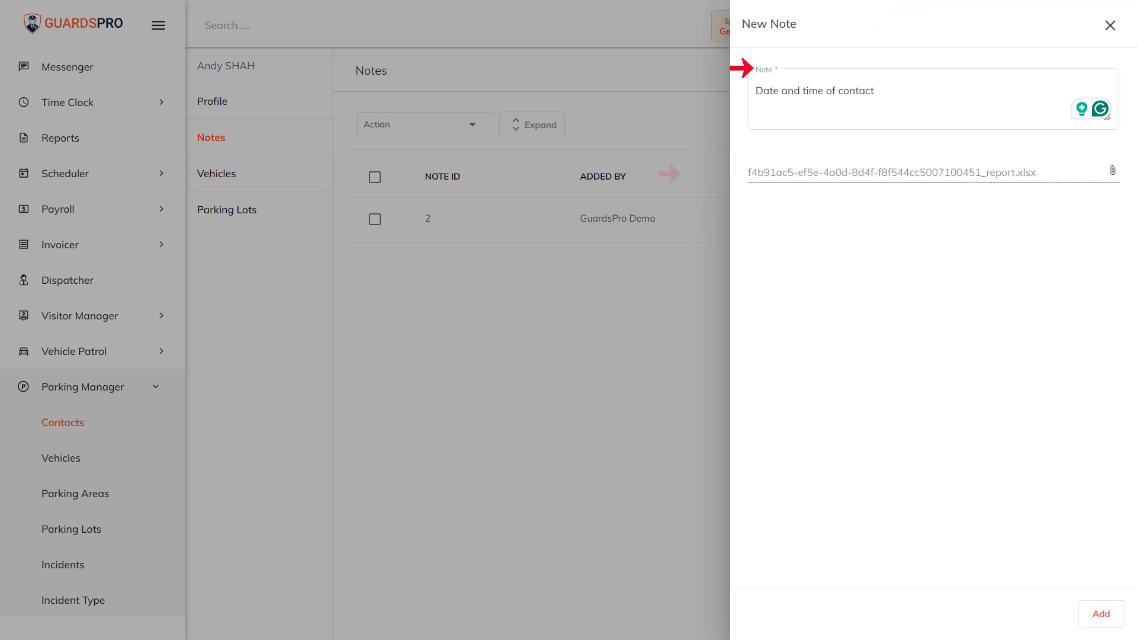
pyautogui.click(1102, 616)
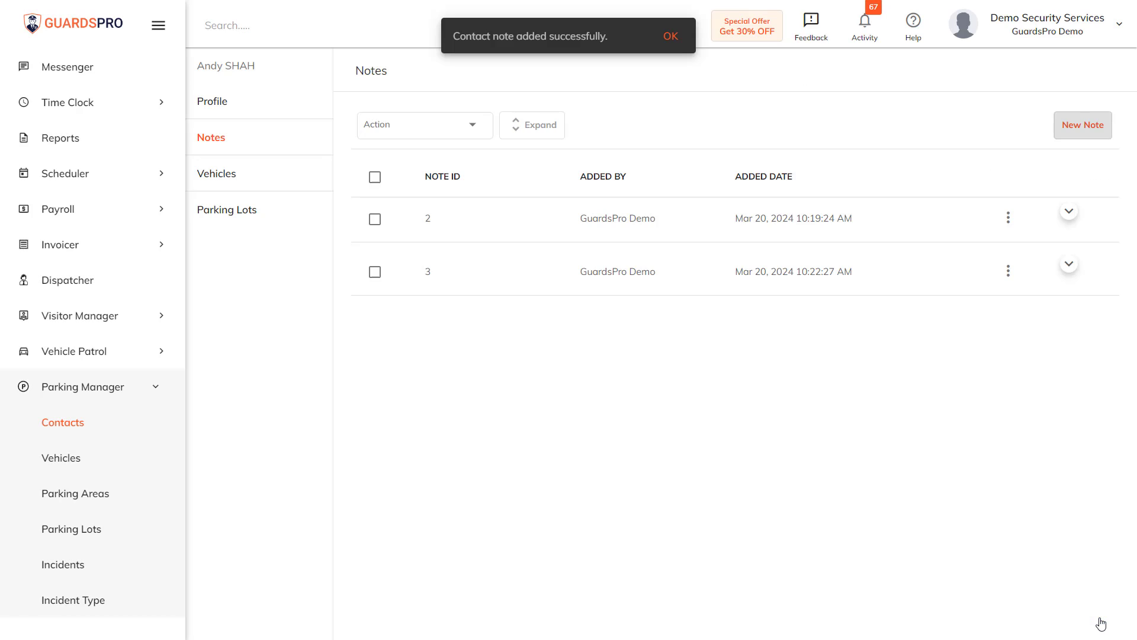